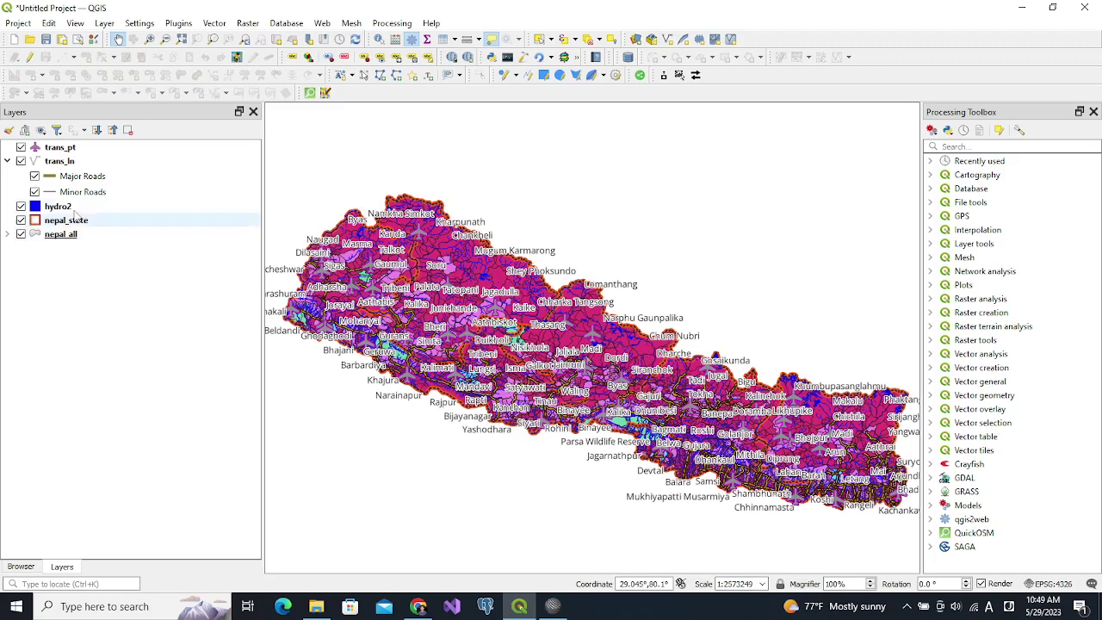
# Step: Select the nepal_all layer in the Layers panel and open its properties
pyautogui.click(20, 566)
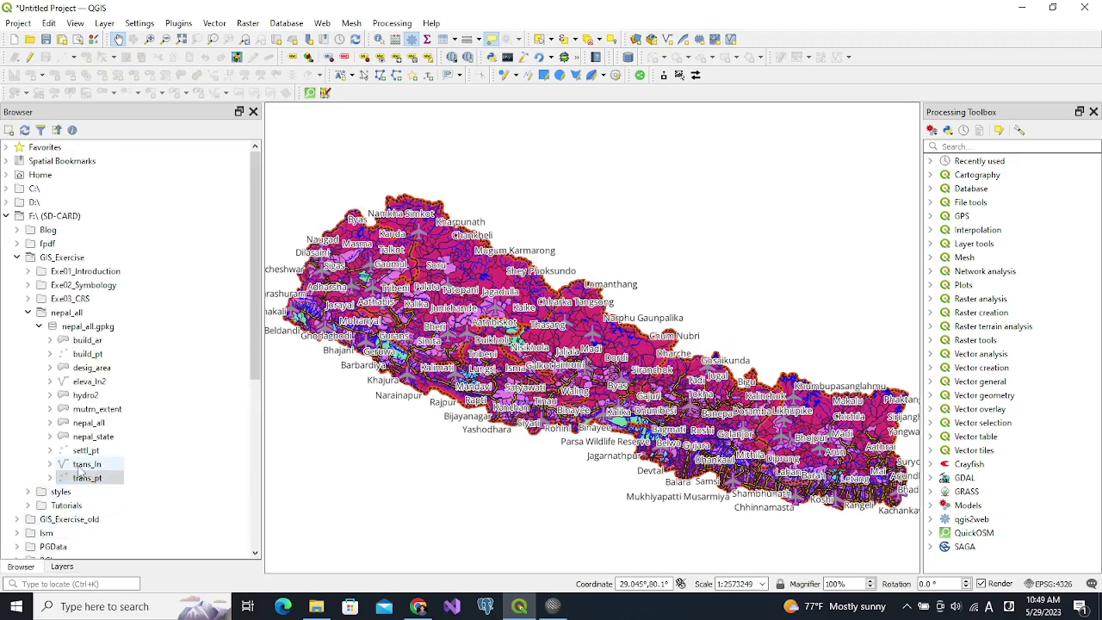
pyautogui.click(60, 566)
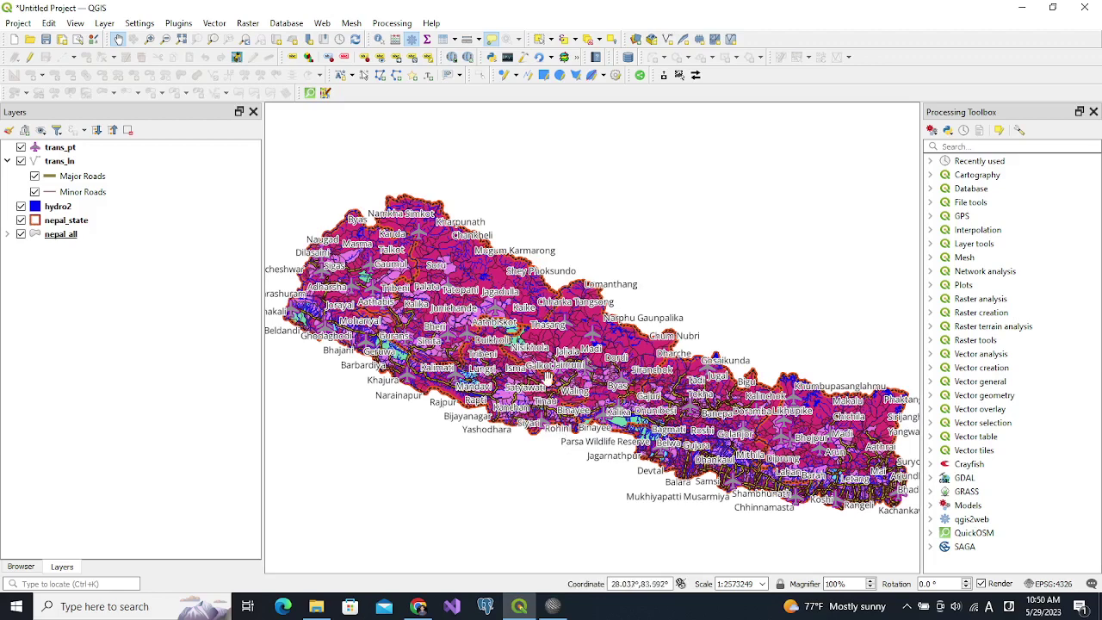
pyautogui.click(71, 237)
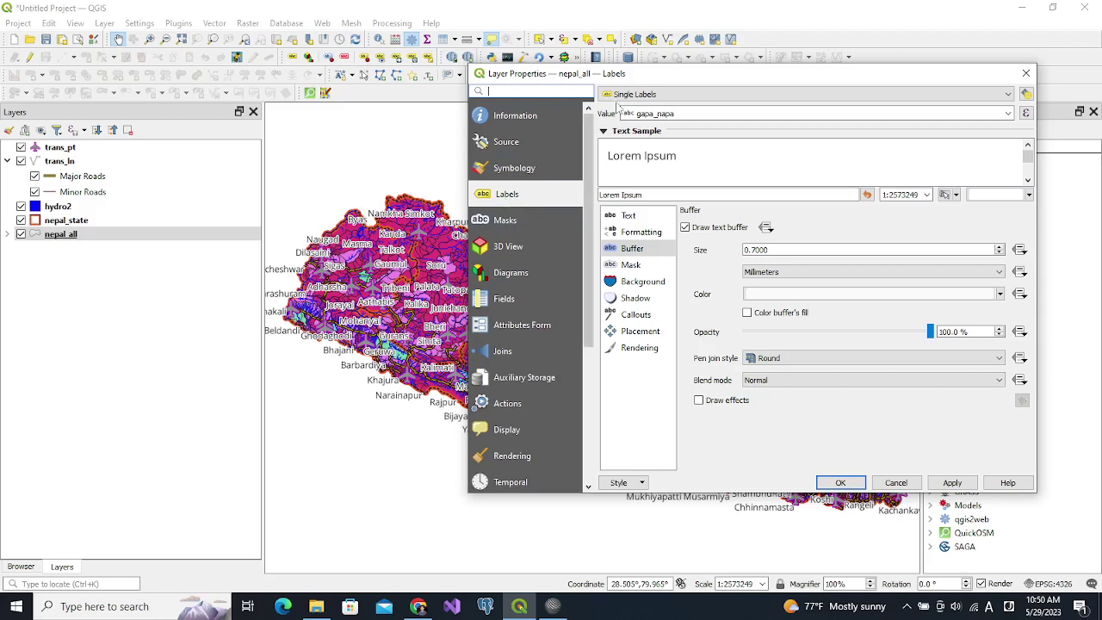
pyautogui.moveTo(625, 81); pyautogui.dragTo(388, 111)
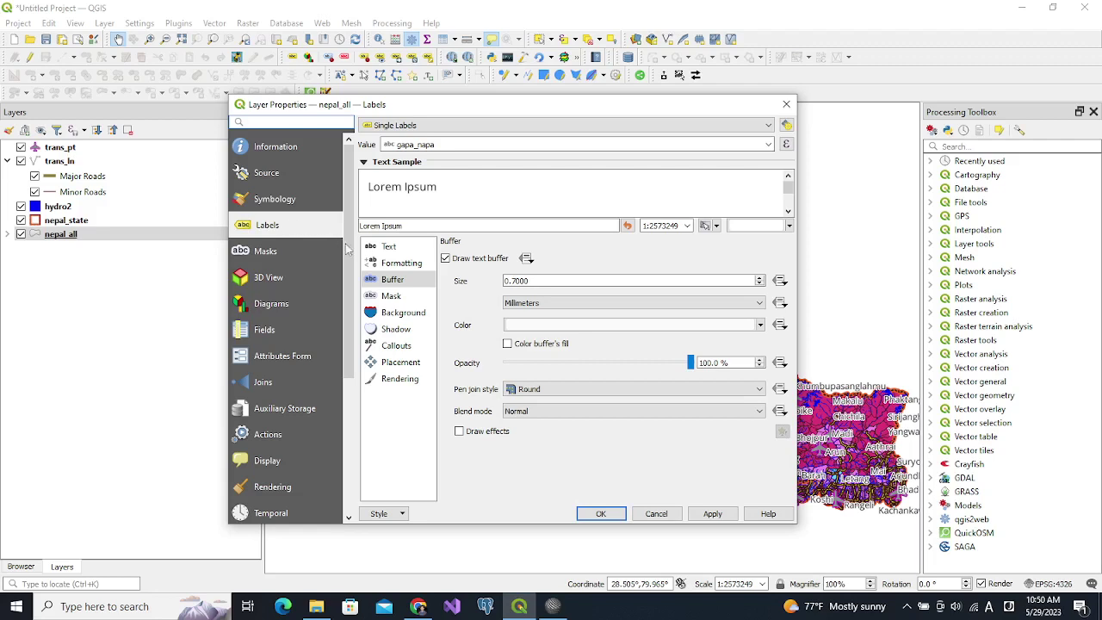
# Step: Limit the nepal_all labels to a 1:500000 minimum scale, then apply and close
pyautogui.click(399, 379)
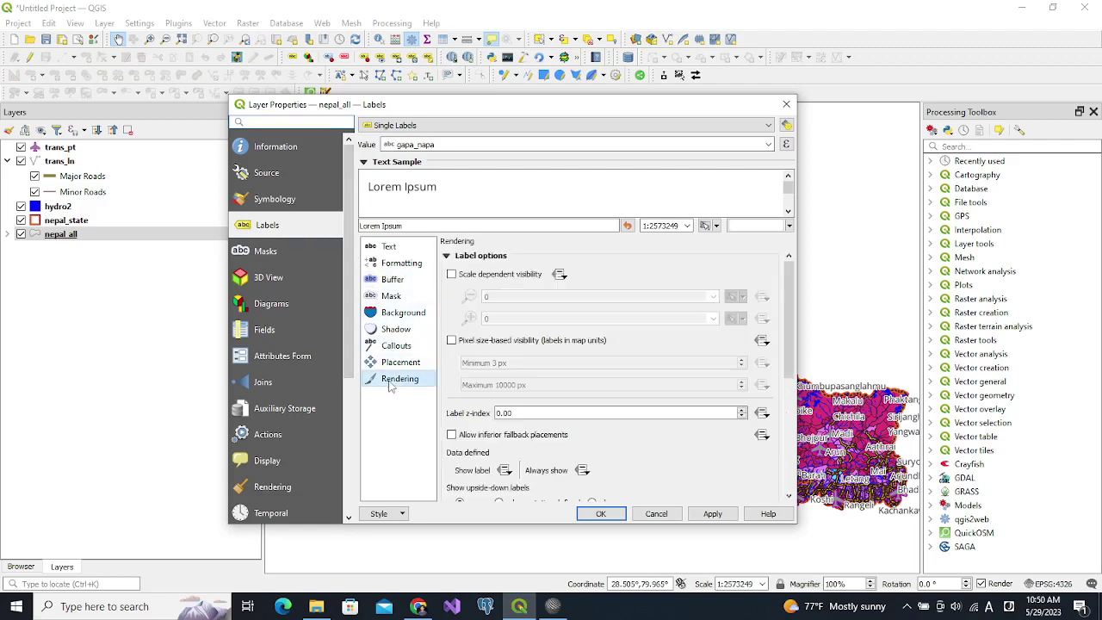
pyautogui.click(451, 275)
pyautogui.click(487, 296)
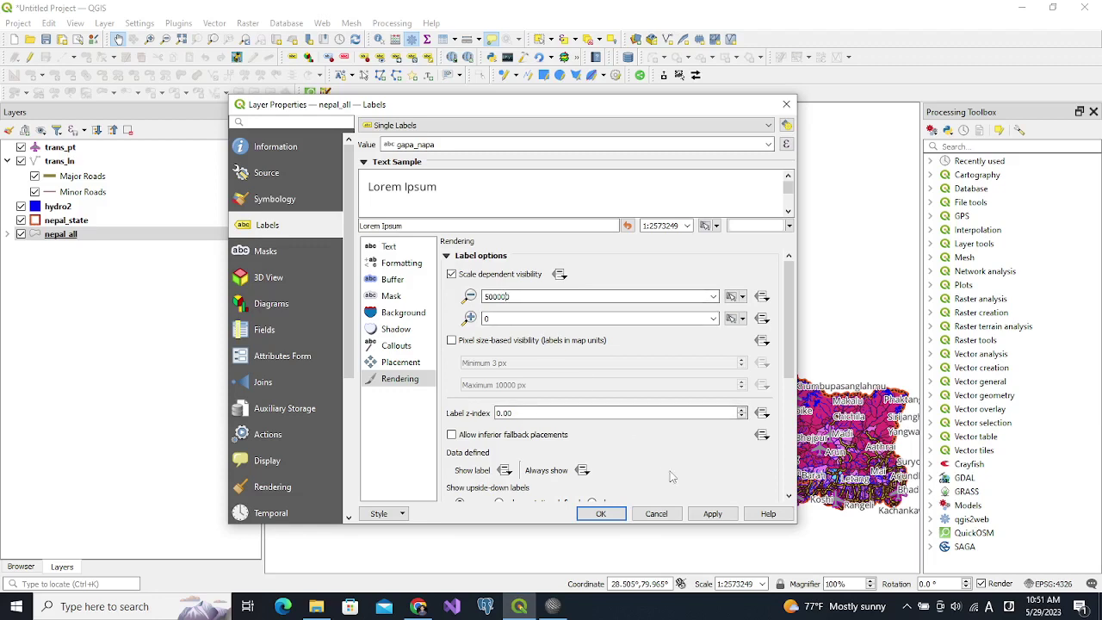
pyautogui.click(710, 514)
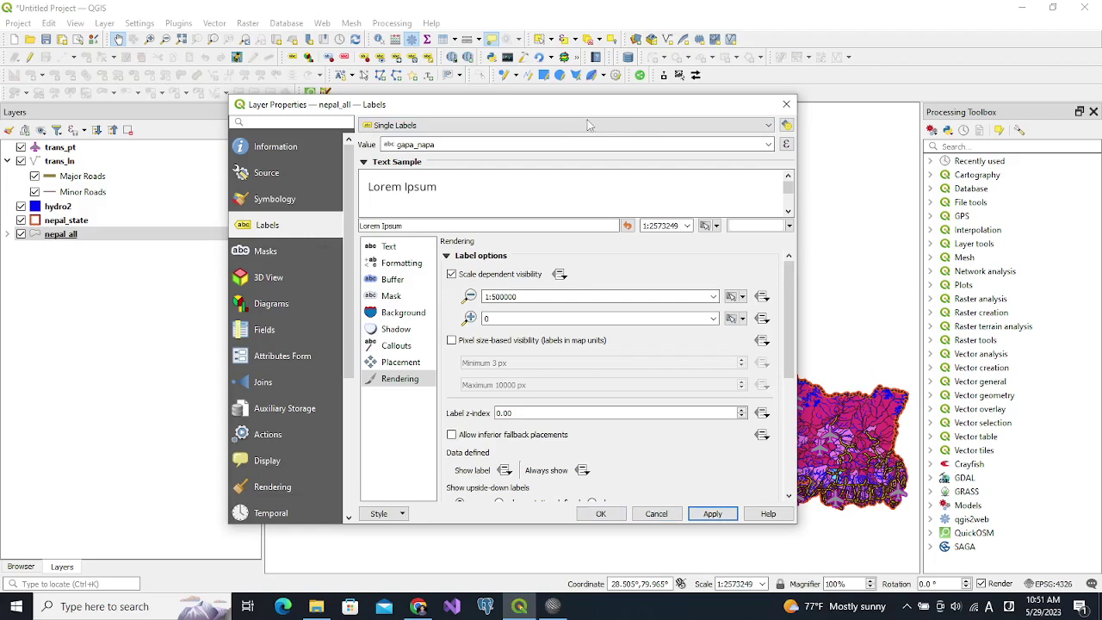
pyautogui.moveTo(577, 114); pyautogui.dragTo(373, 119)
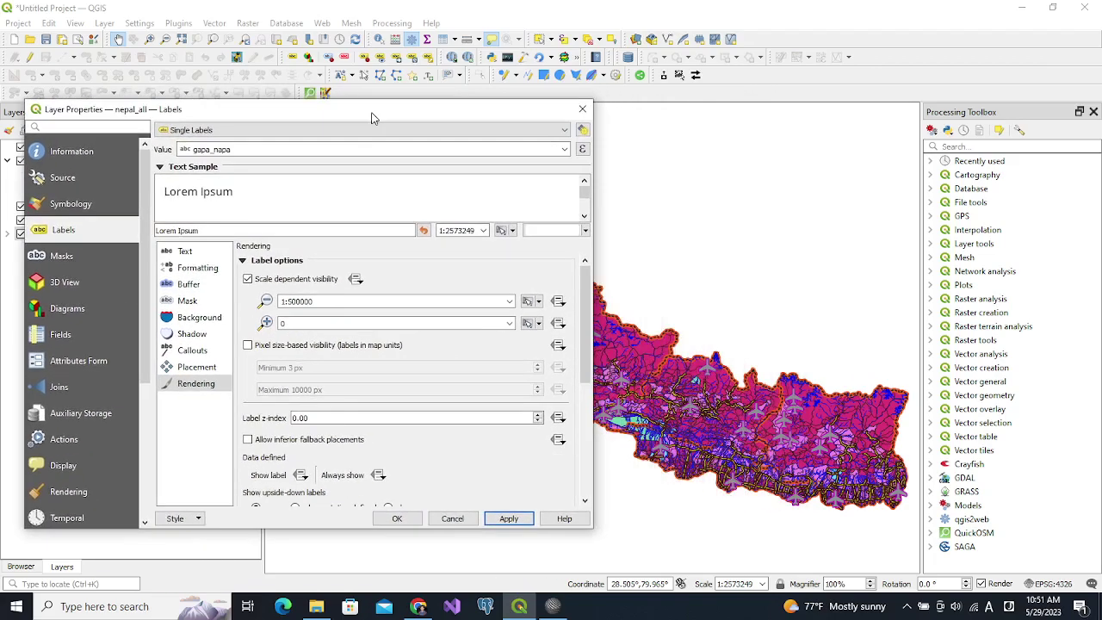
pyautogui.click(410, 522)
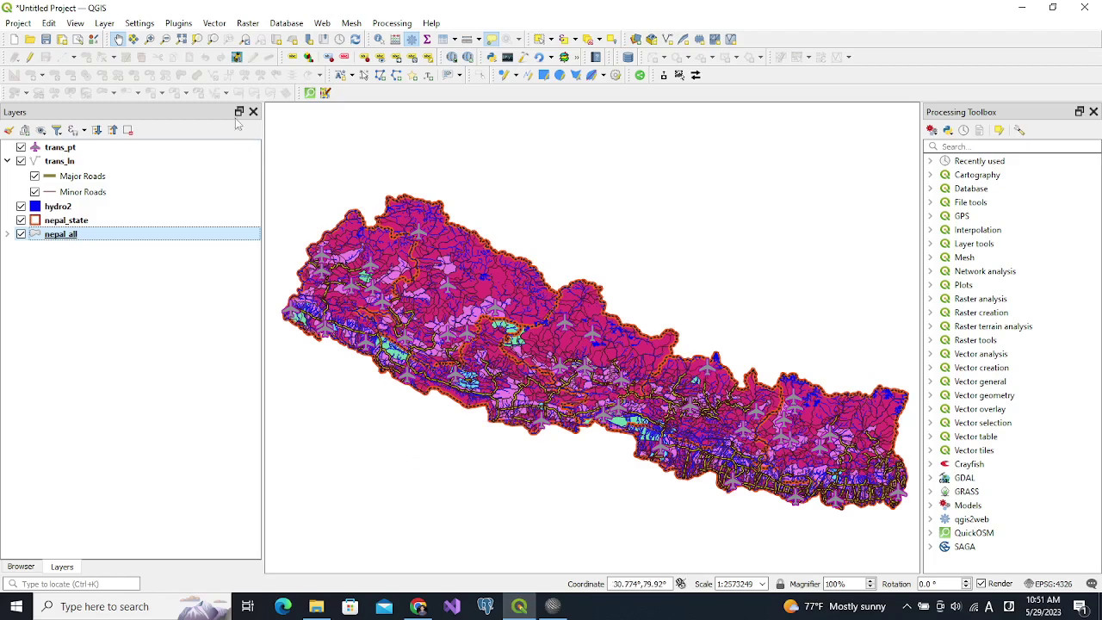
# Step: Zoom to central Nepal around Chitwan at about 1:409590 so municipality labels reappear
pyautogui.click(150, 38)
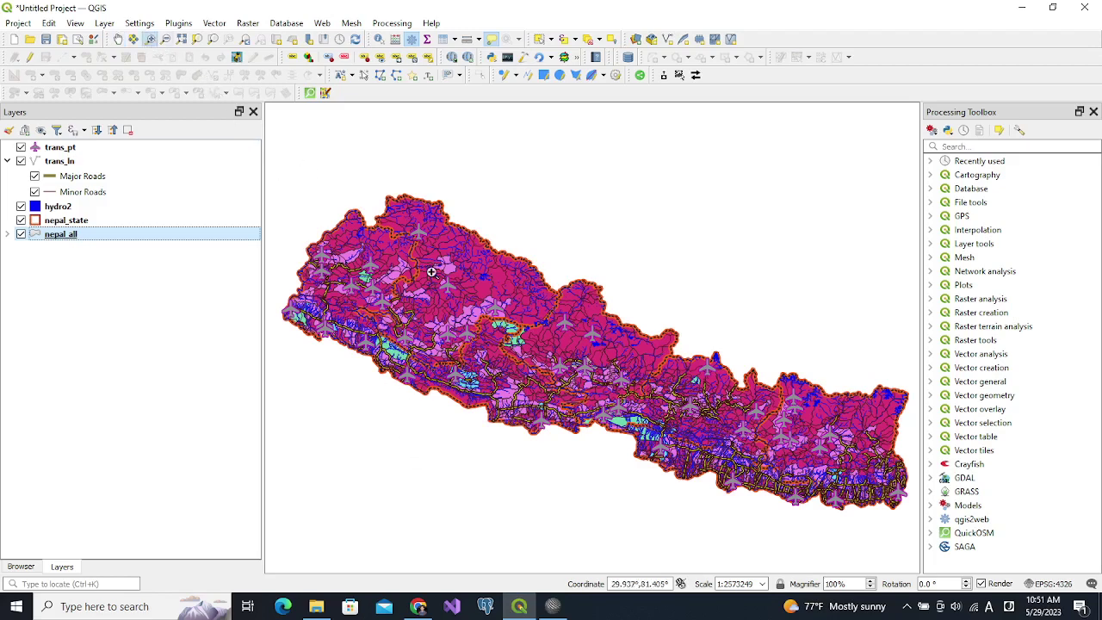
pyautogui.moveTo(538, 358); pyautogui.dragTo(656, 441)
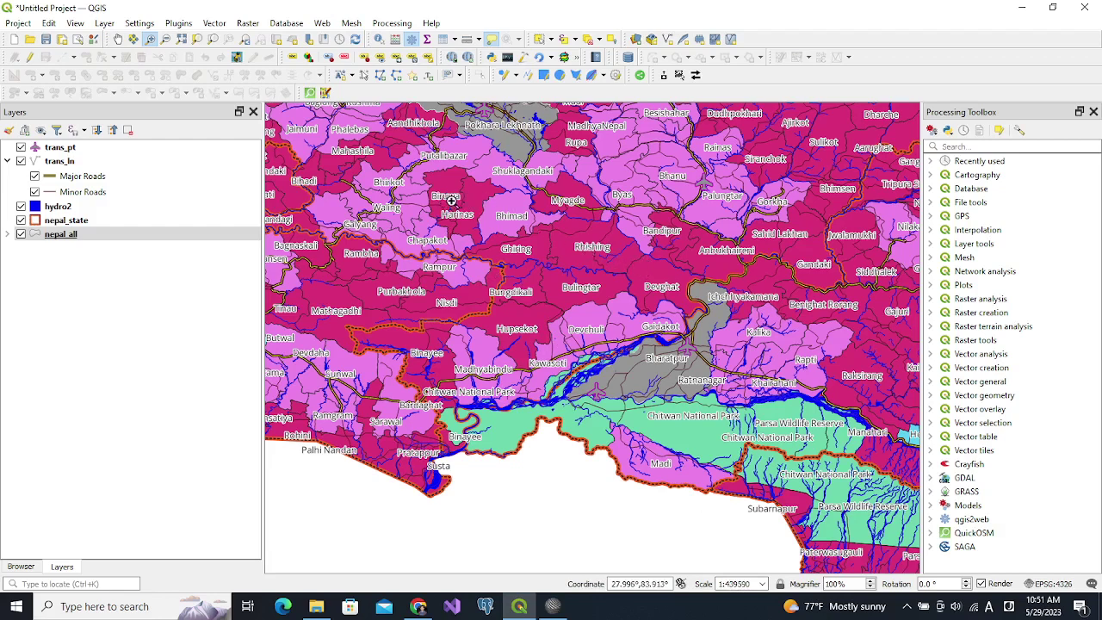
pyautogui.moveTo(451, 200)
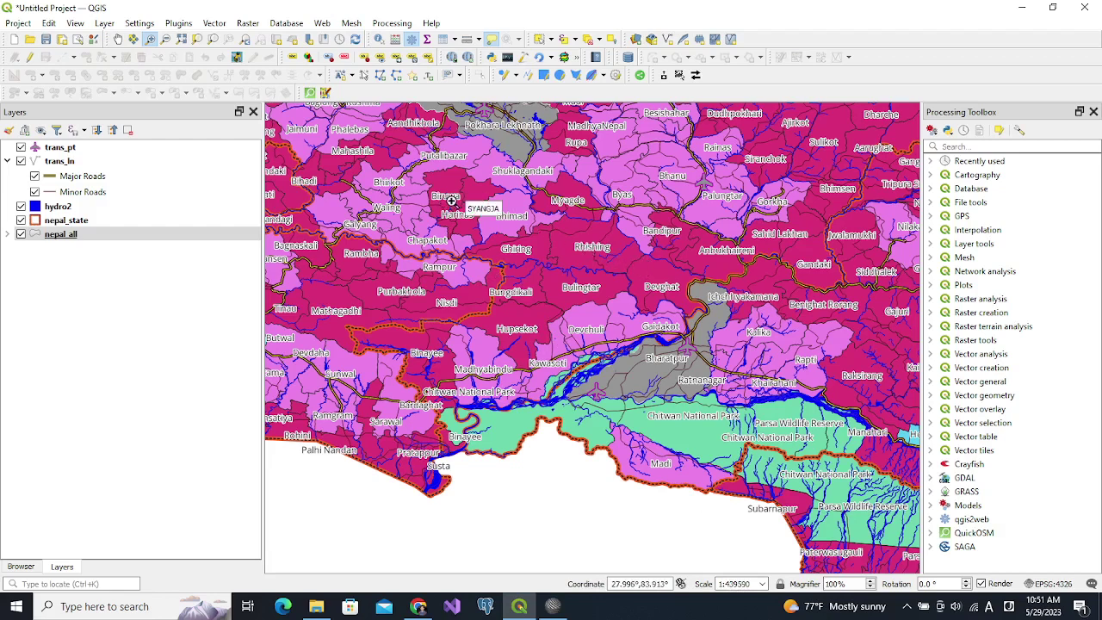
# Step: Open the hydro2 layer's properties on the Rendering page
pyautogui.click(63, 211)
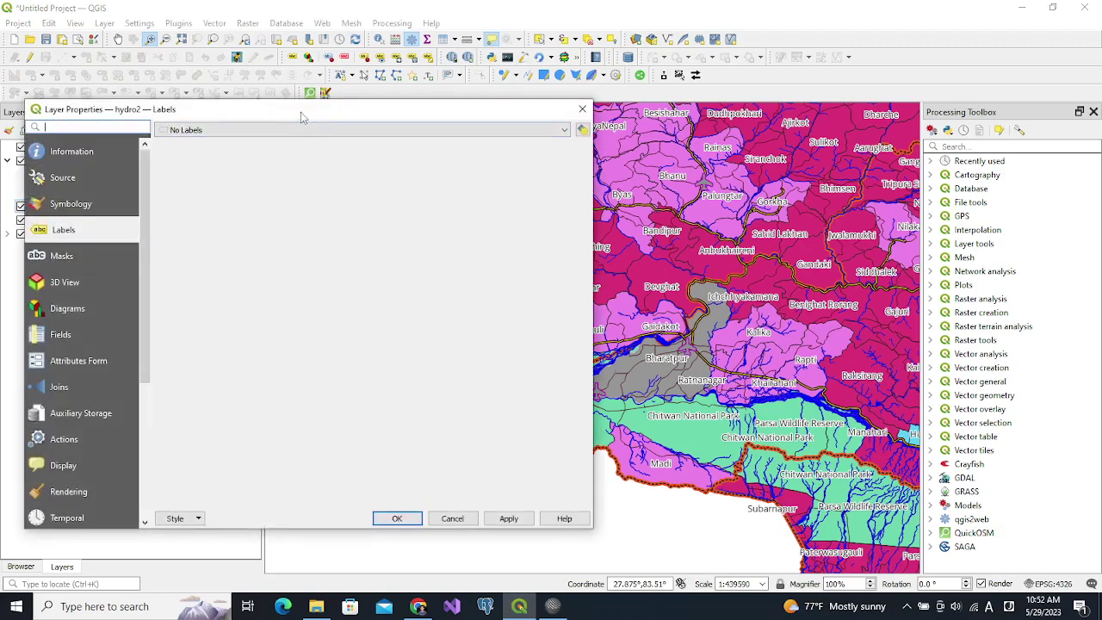
pyautogui.moveTo(300, 112); pyautogui.dragTo(554, 132)
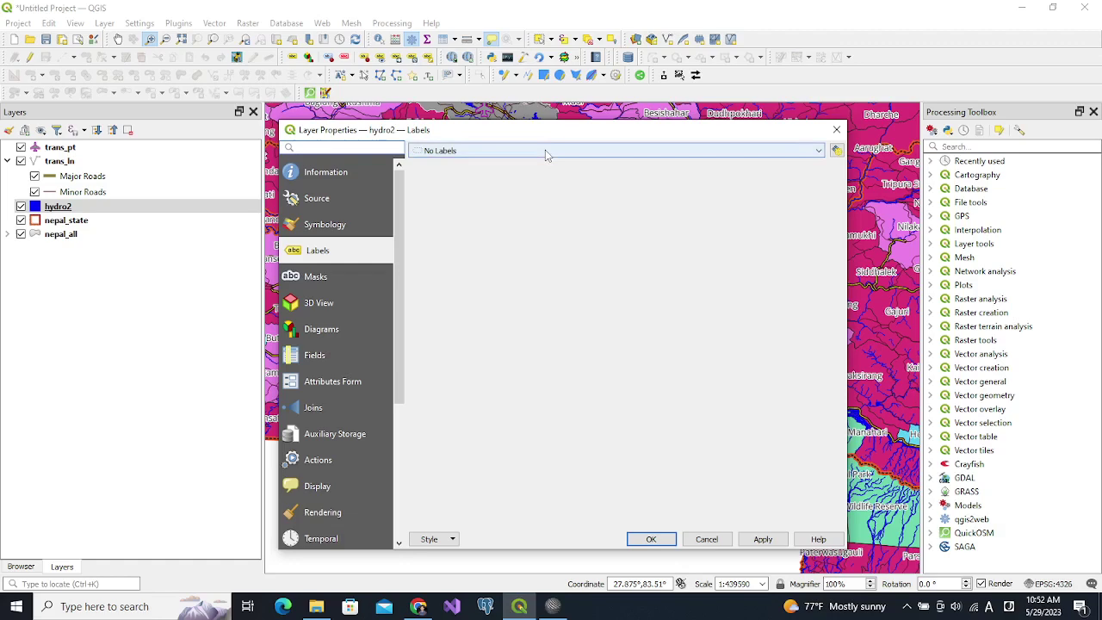
pyautogui.click(343, 227)
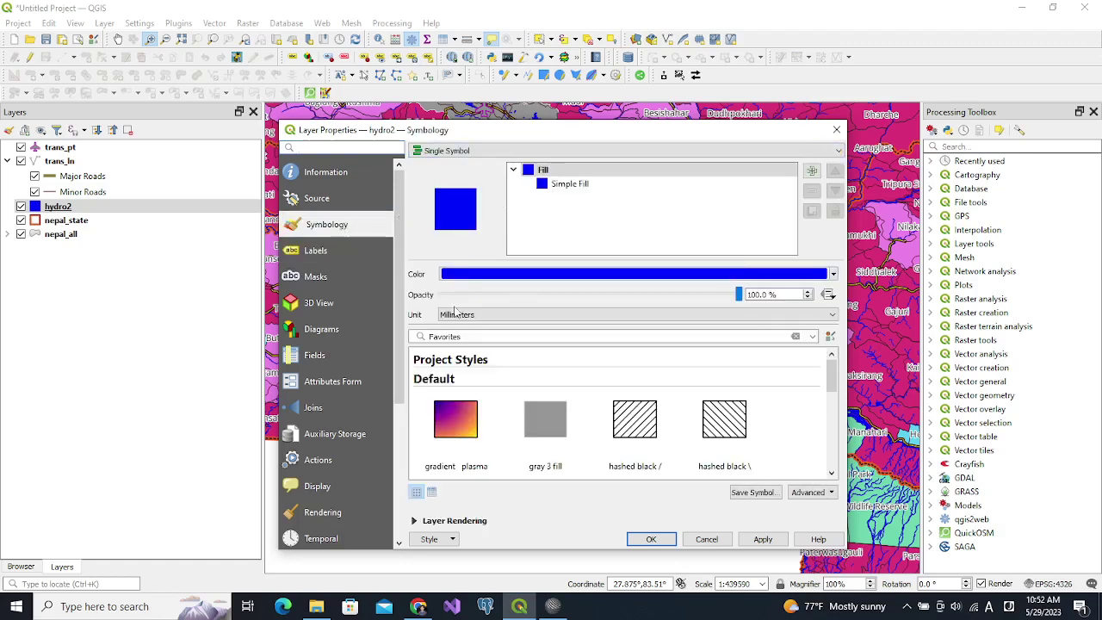
pyautogui.scroll(-5, 360, 410)
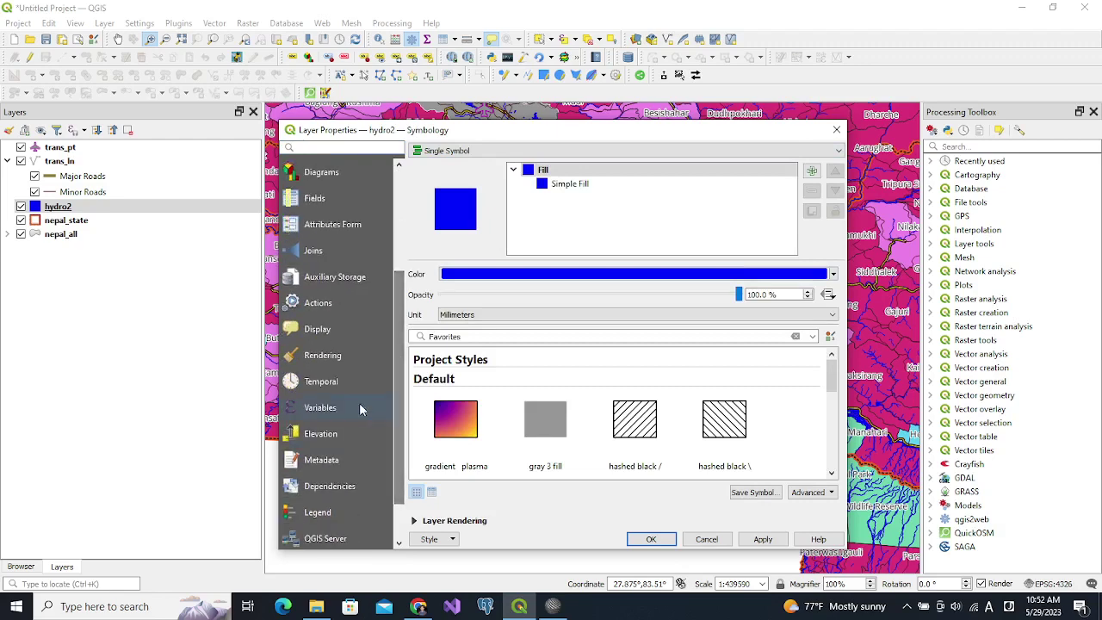
pyautogui.click(318, 359)
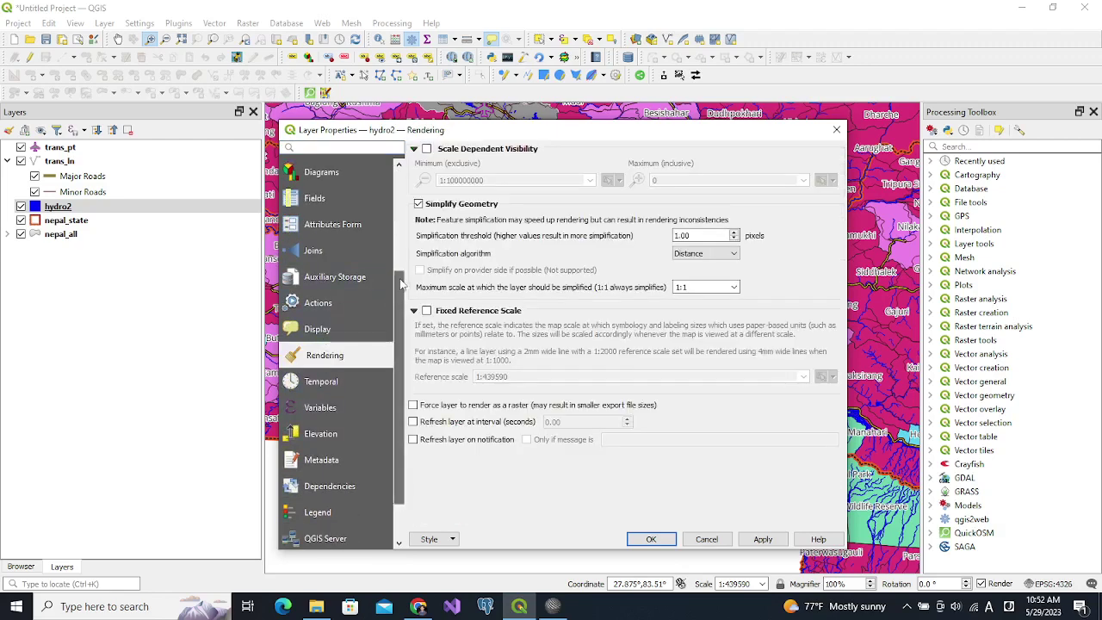
pyautogui.moveTo(399, 284); pyautogui.dragTo(407, 247)
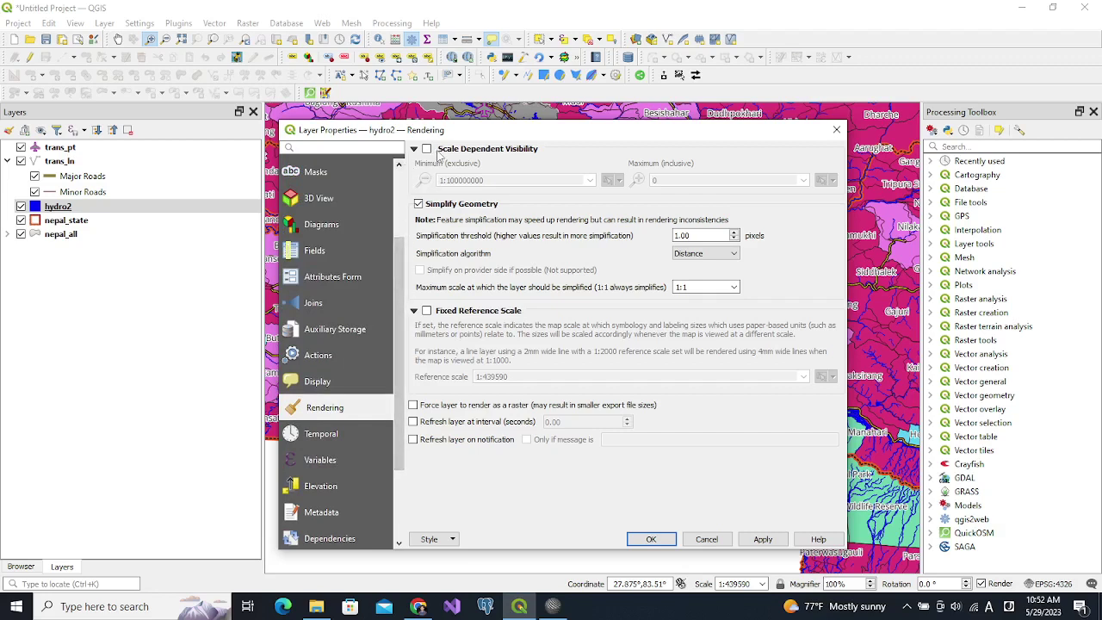
# Step: Enable hydro2 scale-dependent visibility with a 1:500000 minimum, then apply and close
pyautogui.click(427, 148)
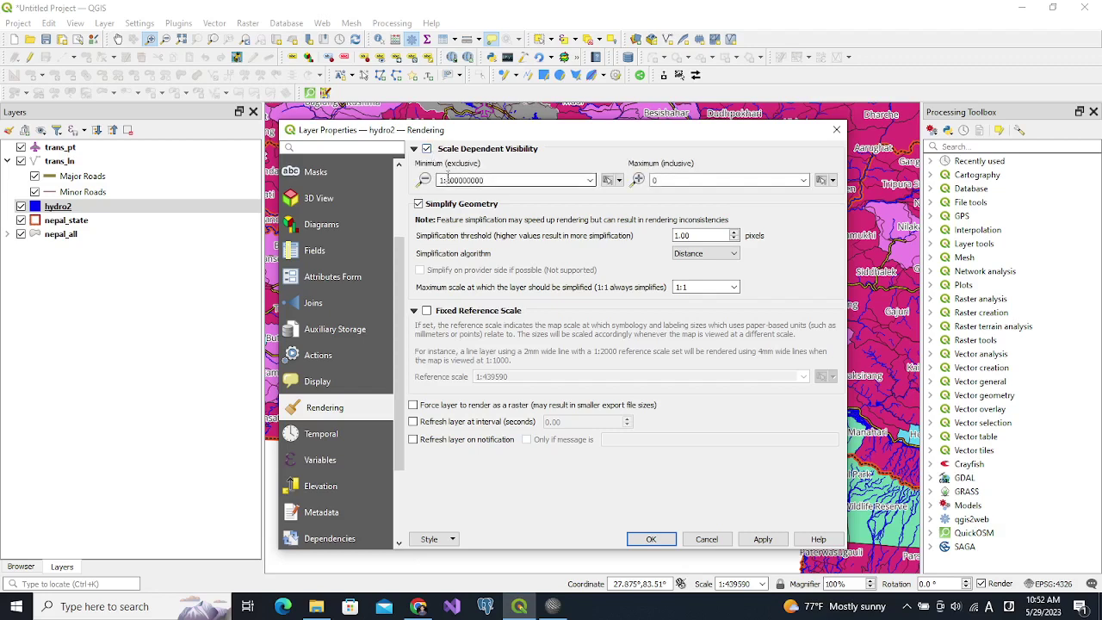
pyautogui.moveTo(456, 180); pyautogui.dragTo(501, 181)
pyautogui.write('5')
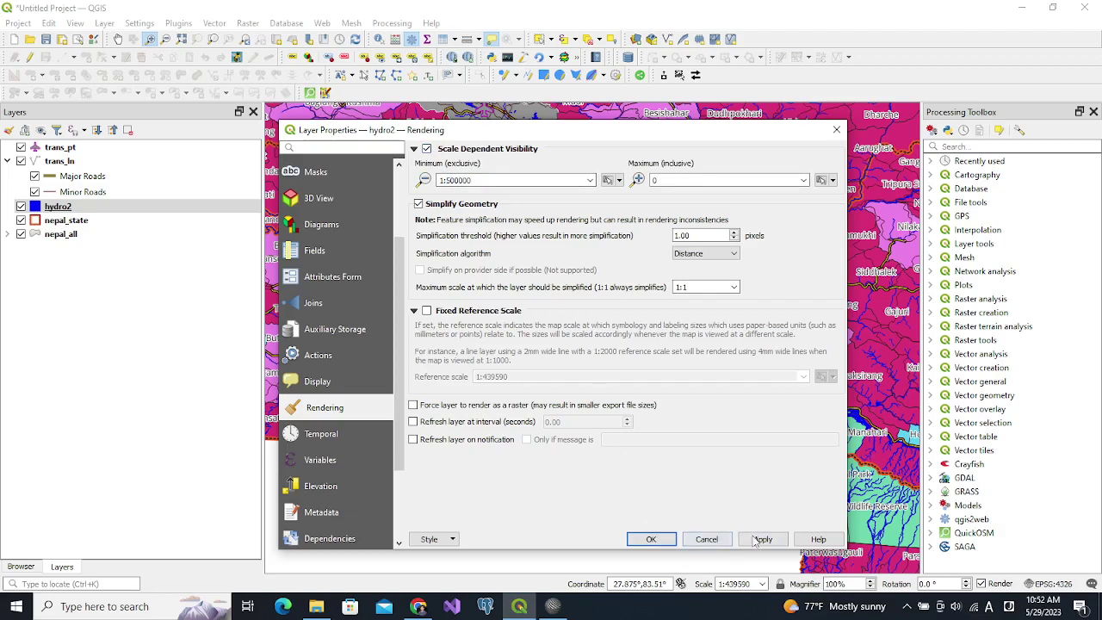
pyautogui.click(761, 538)
pyautogui.click(652, 539)
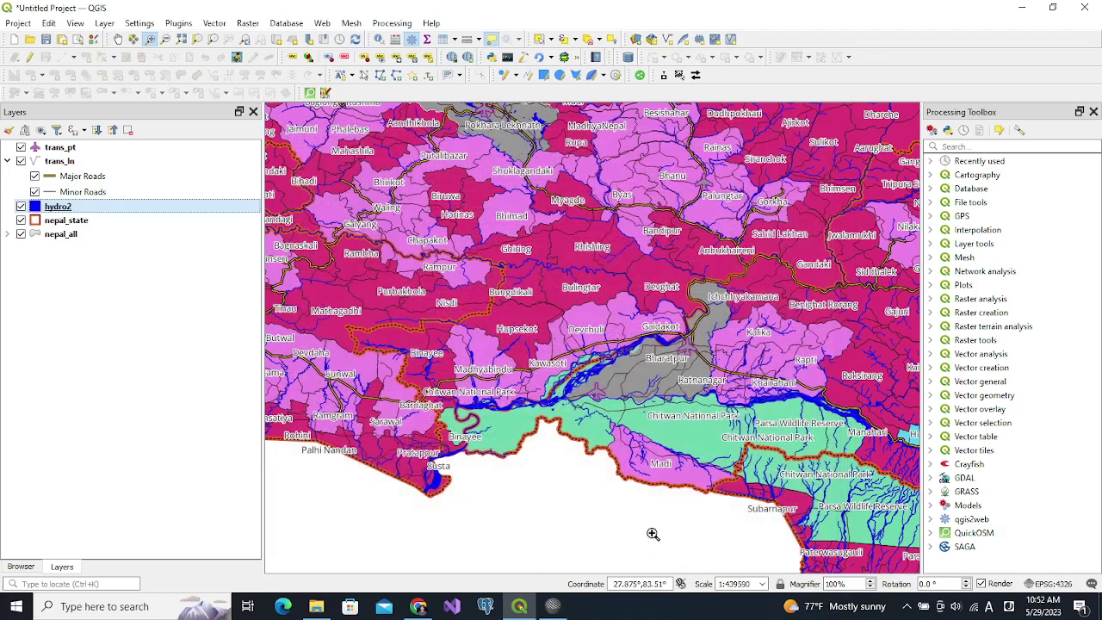
# Step: Set the map scale to 1:539590 and select the trans_ln roads layer
pyautogui.click(730, 584)
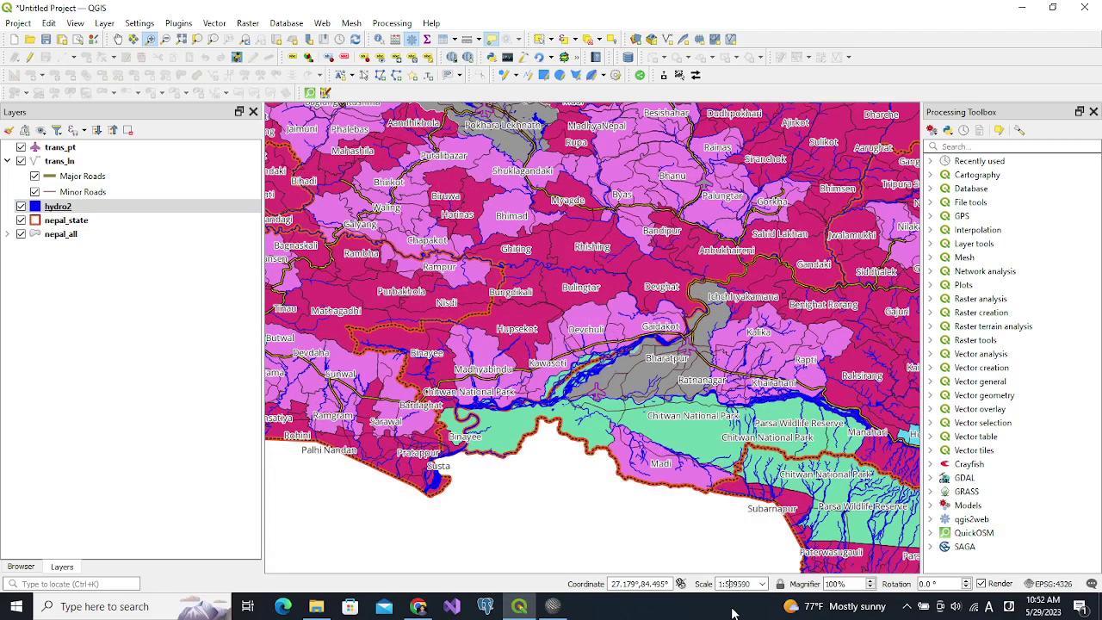
pyautogui.press('Return')
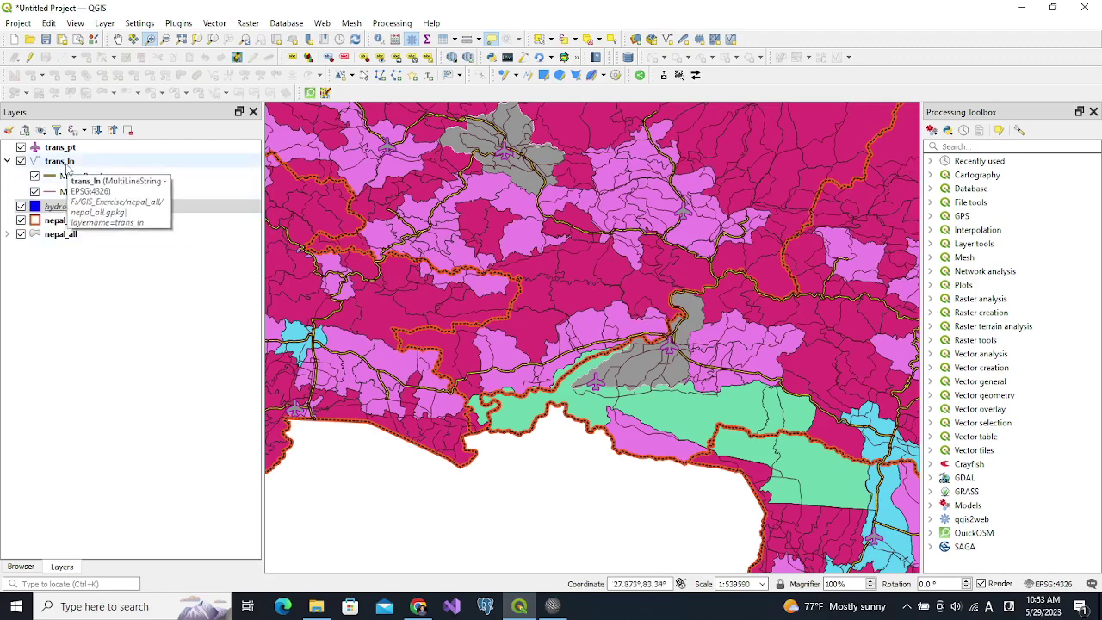
pyautogui.click(66, 169)
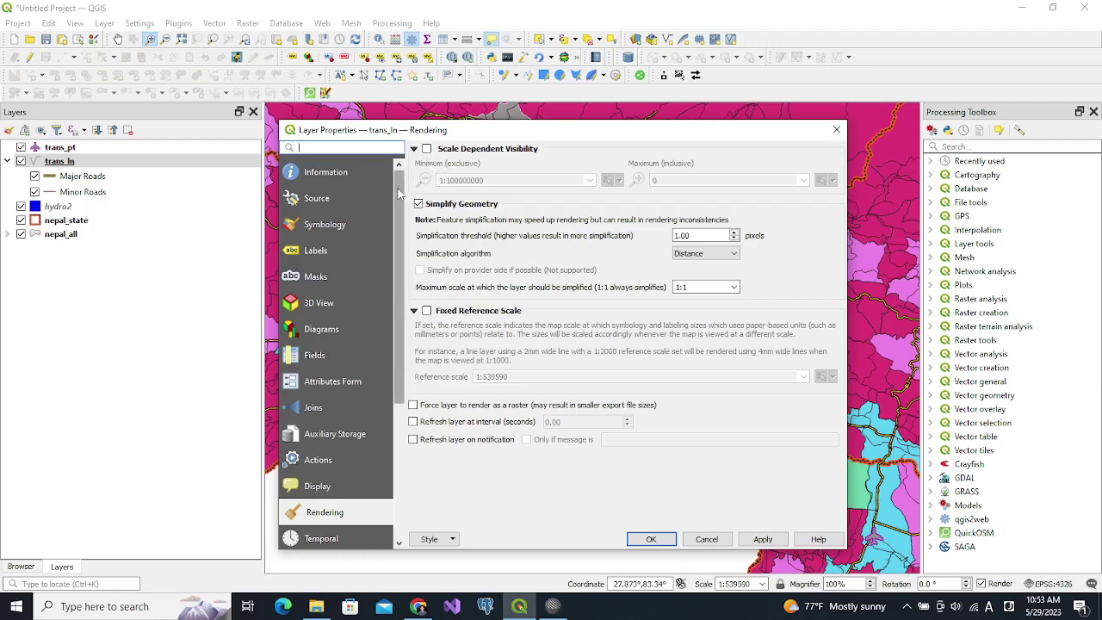
# Step: Give the trans_ln Minor Roads rule a 1:500000 minimum scale range, then apply and close
pyautogui.click(334, 229)
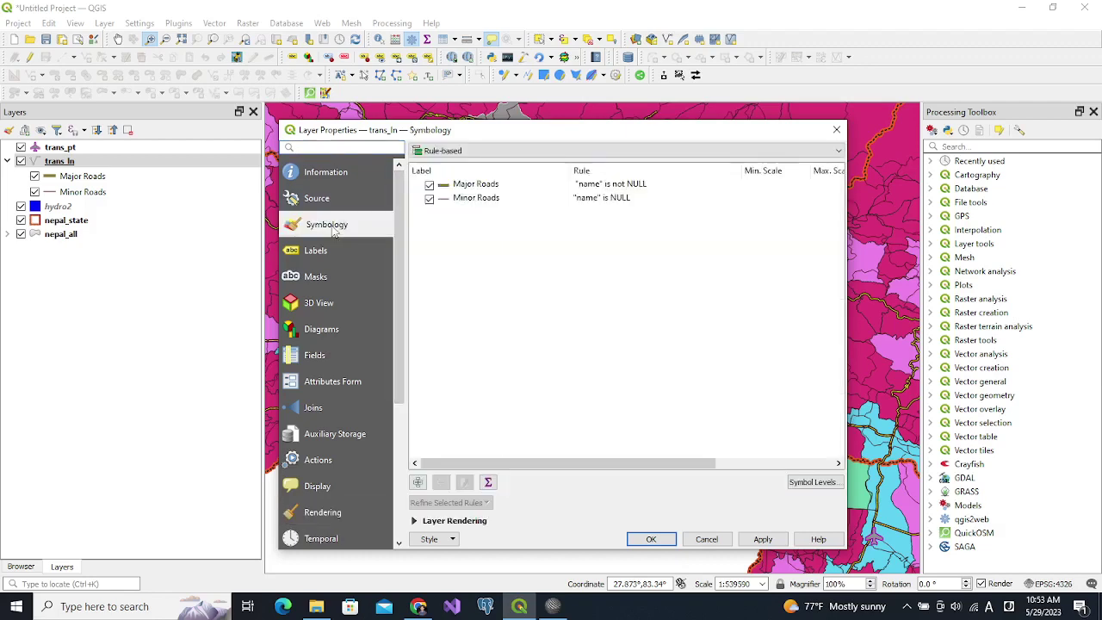
pyautogui.click(474, 202)
pyautogui.doubleClick(474, 200)
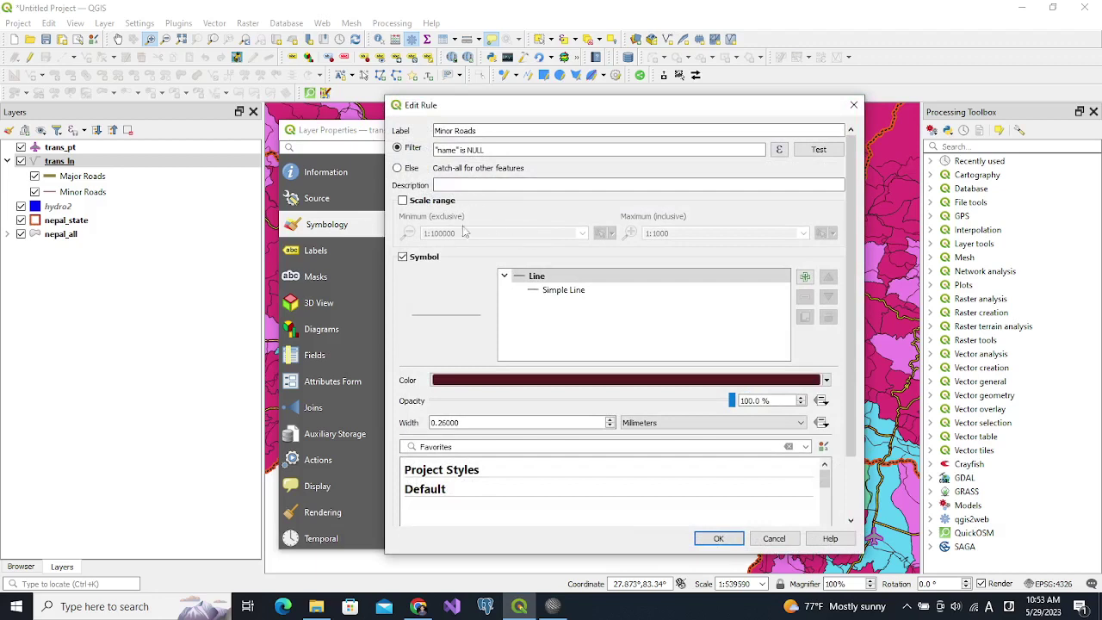
pyautogui.click(402, 201)
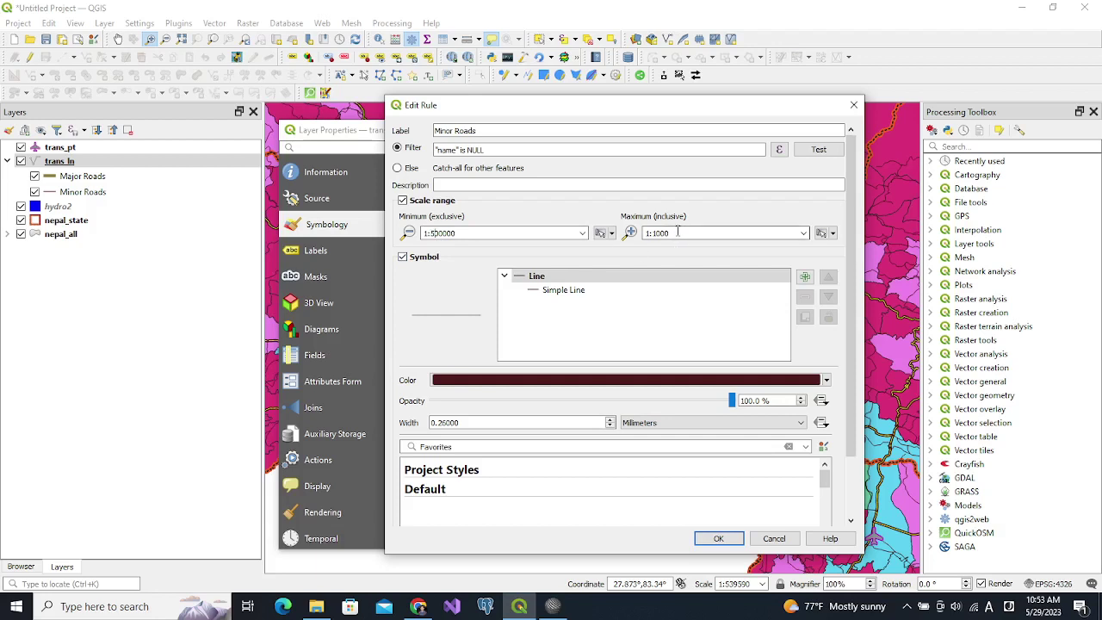
pyautogui.moveTo(676, 233); pyautogui.dragTo(646, 233)
pyautogui.write('0')
pyautogui.click(732, 538)
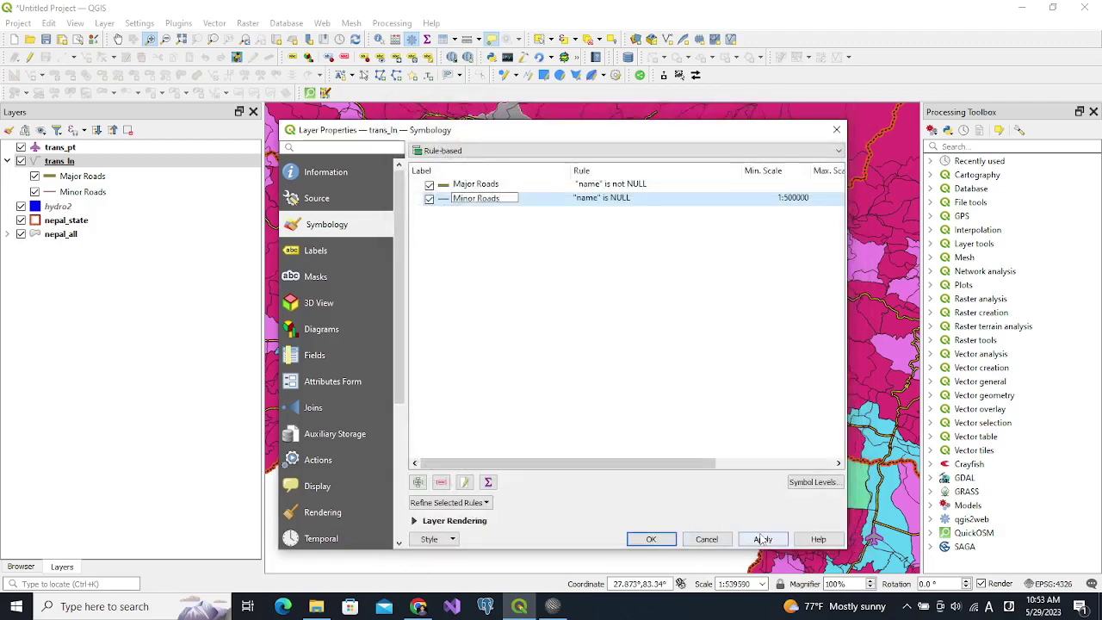
pyautogui.click(762, 539)
pyautogui.click(651, 540)
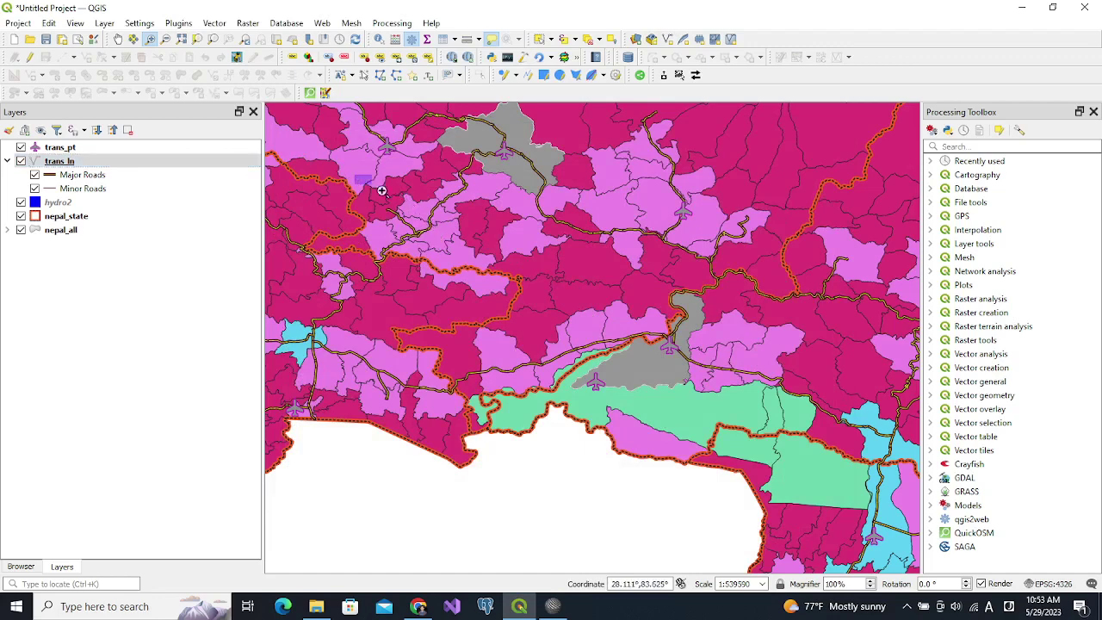
# Step: Zoom into central Nepal to about 1:368105, bringing back labels, hydro2 rivers and minor roads
pyautogui.moveTo(355, 173); pyautogui.dragTo(749, 494)
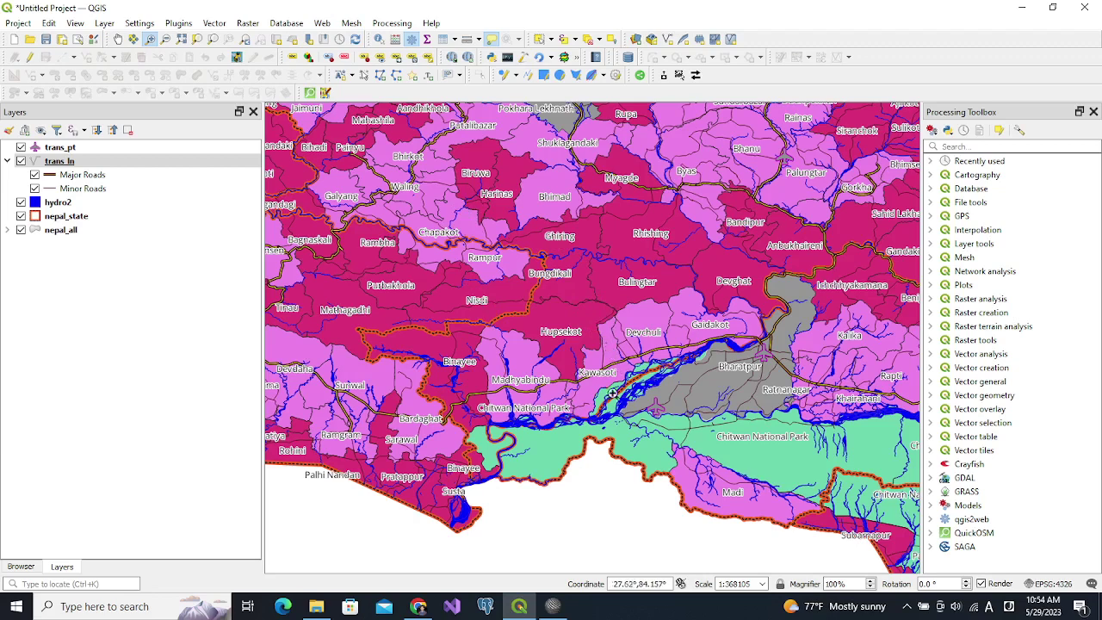
pyautogui.click(907, 606)
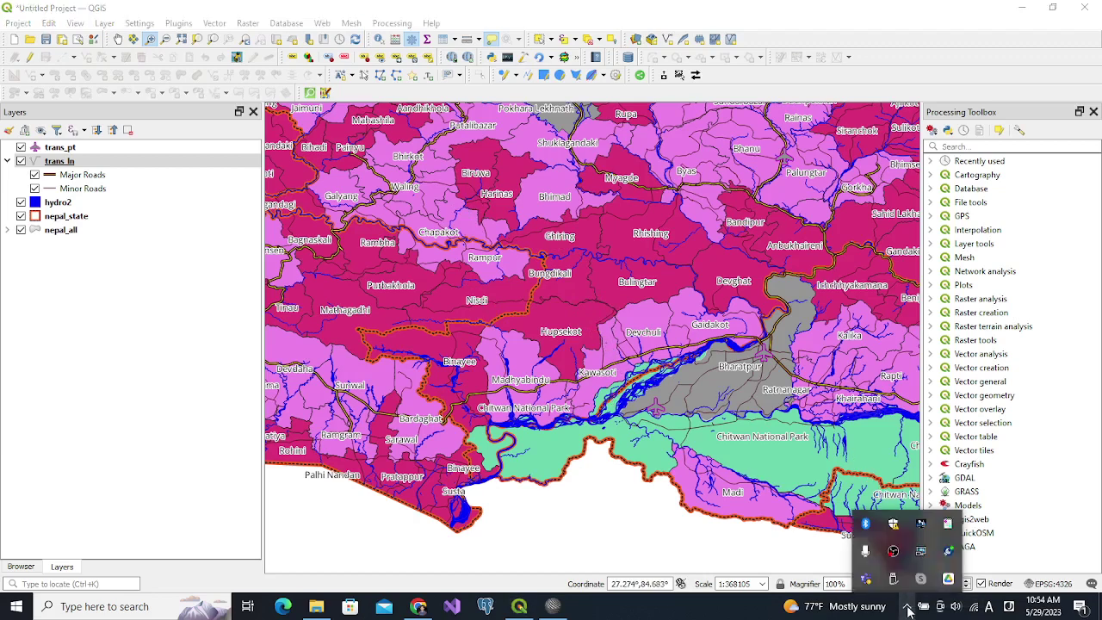